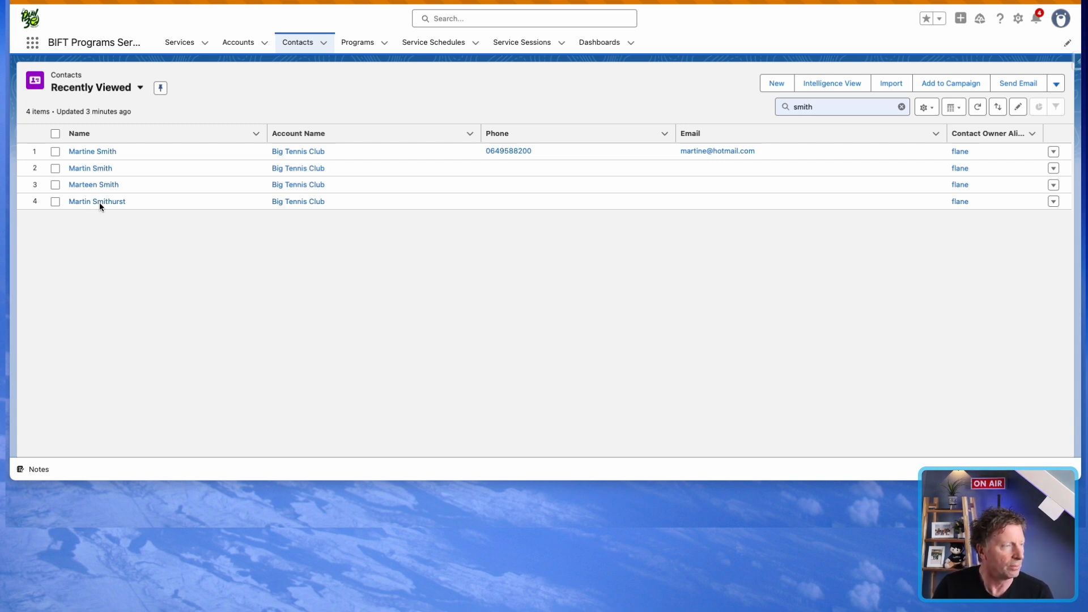
# Delete the fourth contact in the filtered Recently Viewed contacts list and confirm the deletion
pyautogui.click(1053, 202)
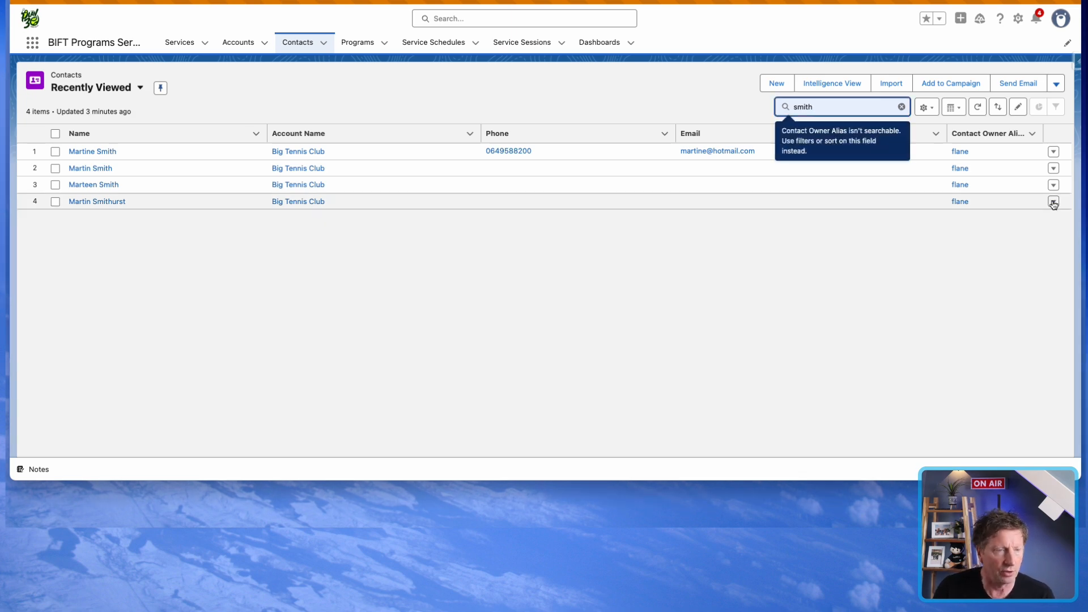
pyautogui.click(1054, 202)
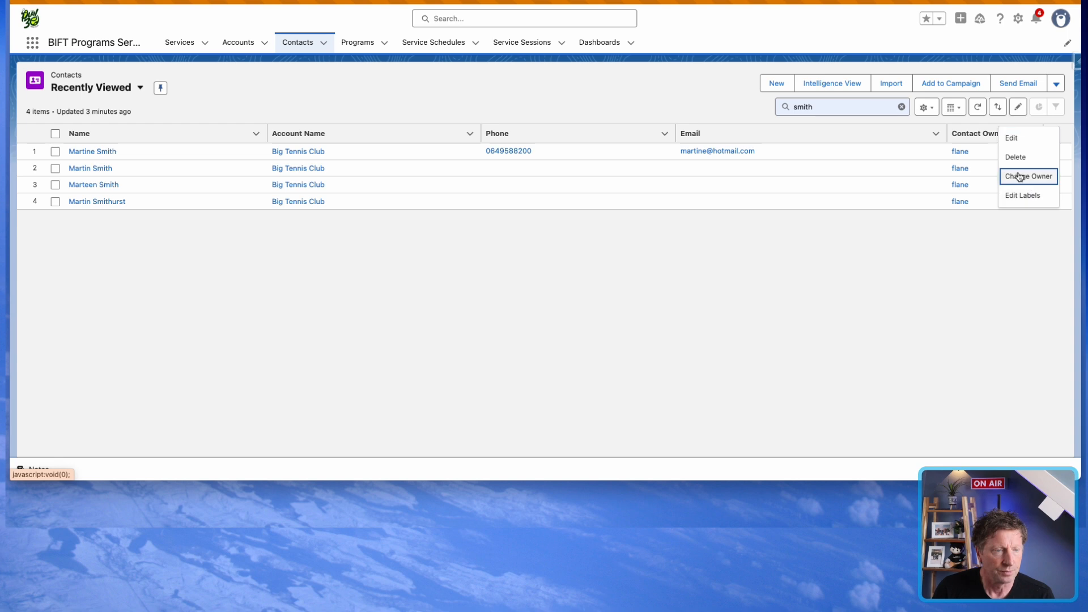
pyautogui.click(1017, 159)
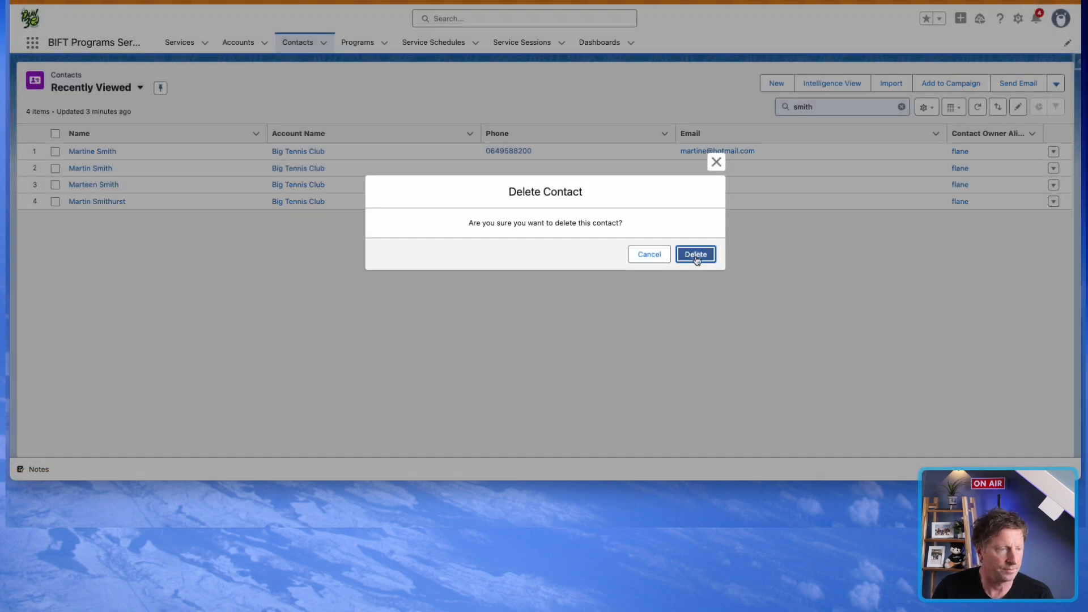
pyautogui.click(698, 254)
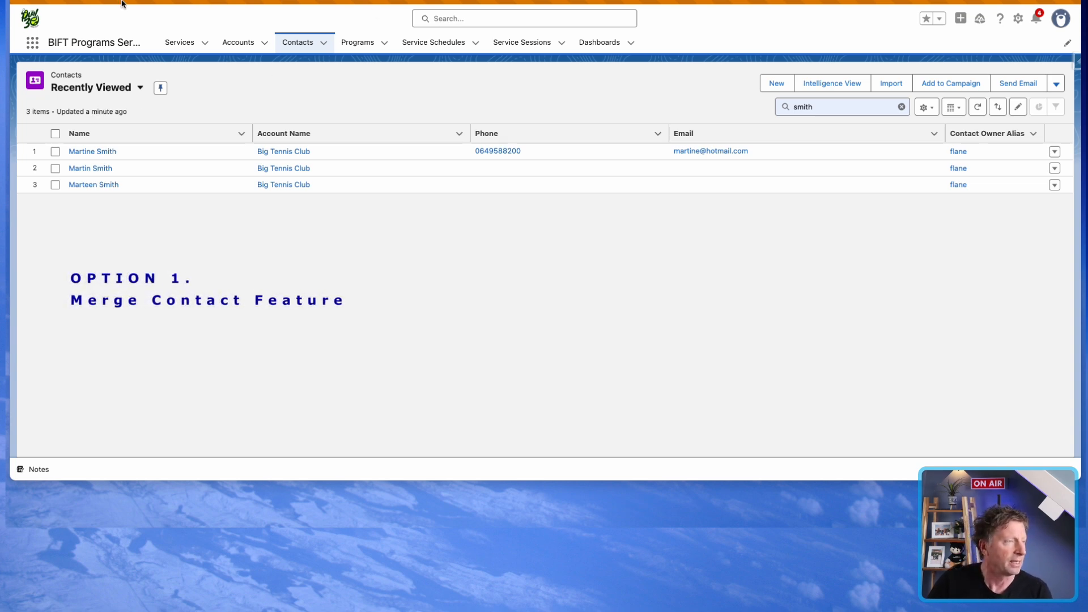
# Find the Contact Merge item by searching for "merge", open it and request all duplicate contacts found by matching rules
pyautogui.click(32, 44)
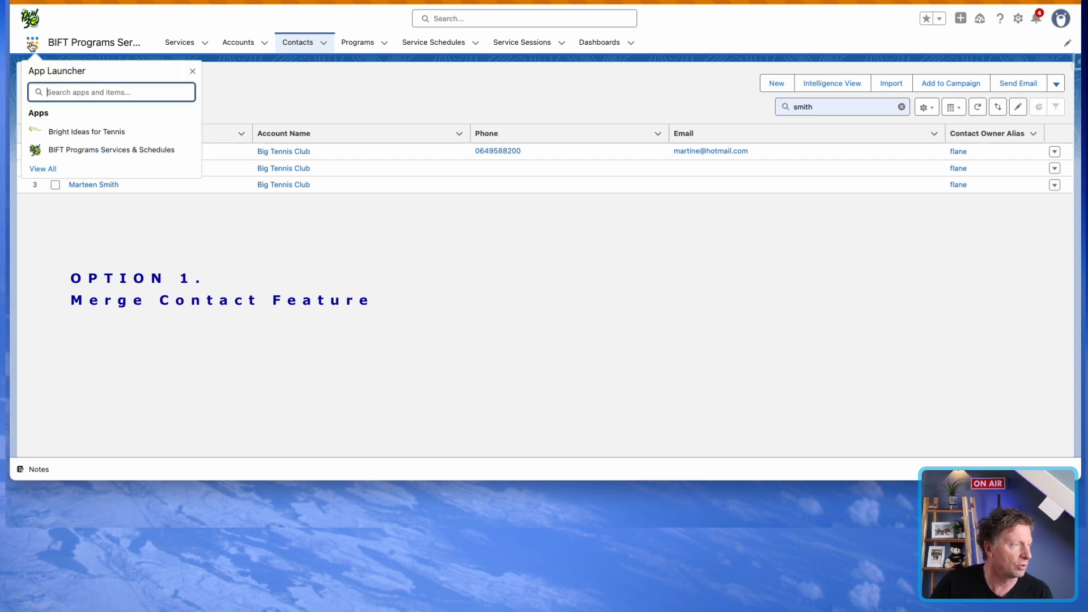
pyautogui.write('mer')
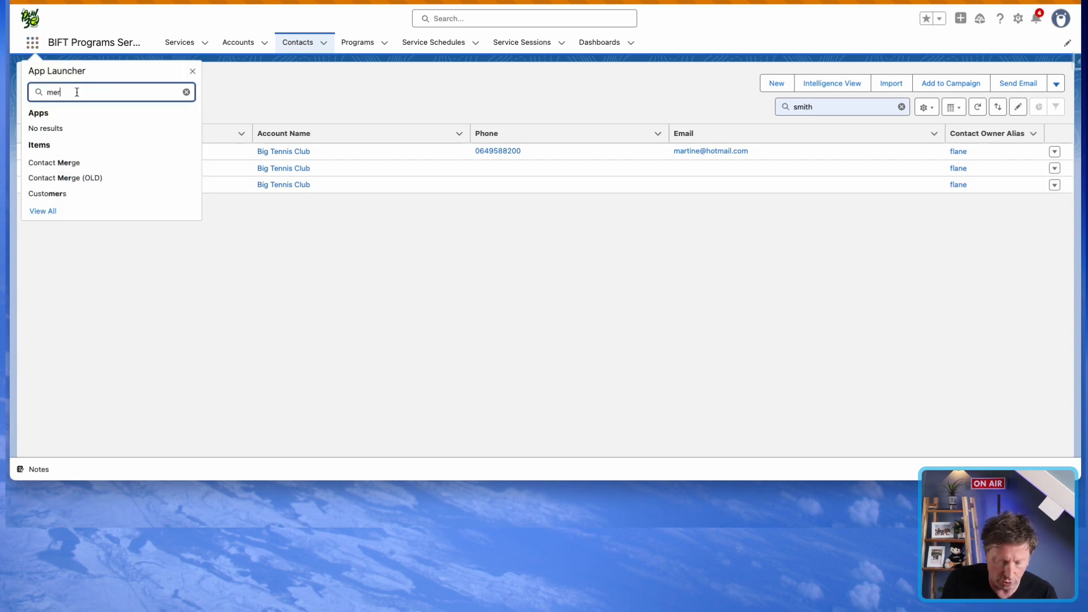
pyautogui.write('ge')
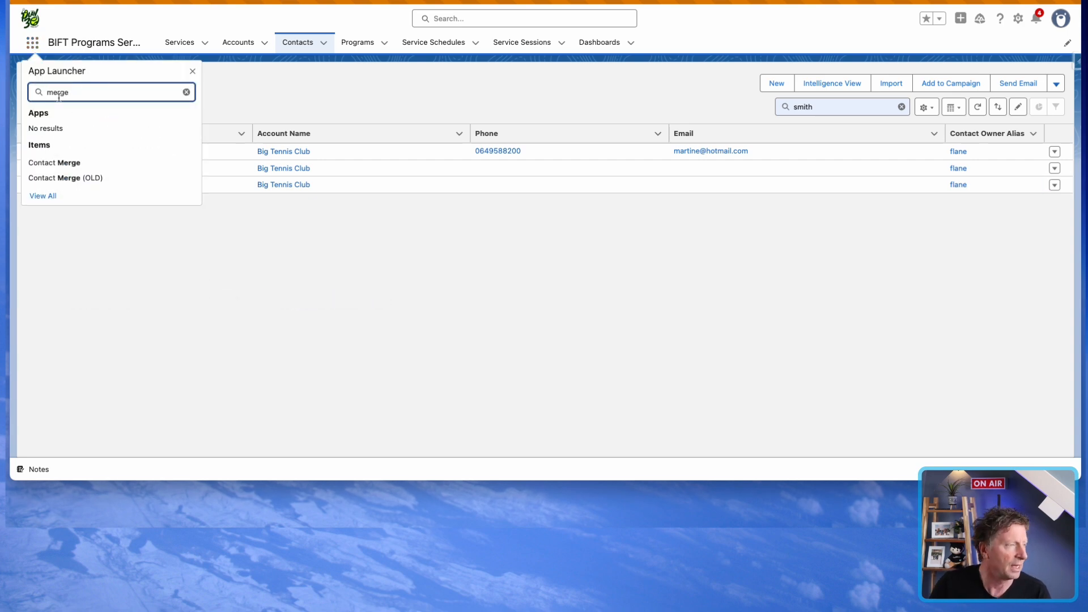
pyautogui.click(46, 164)
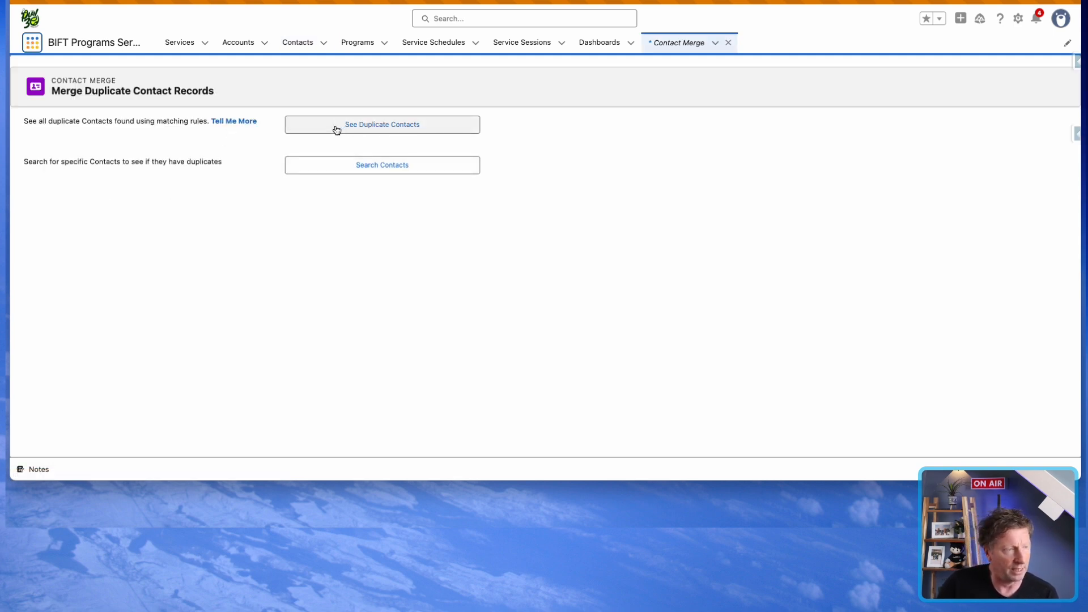
pyautogui.click(382, 126)
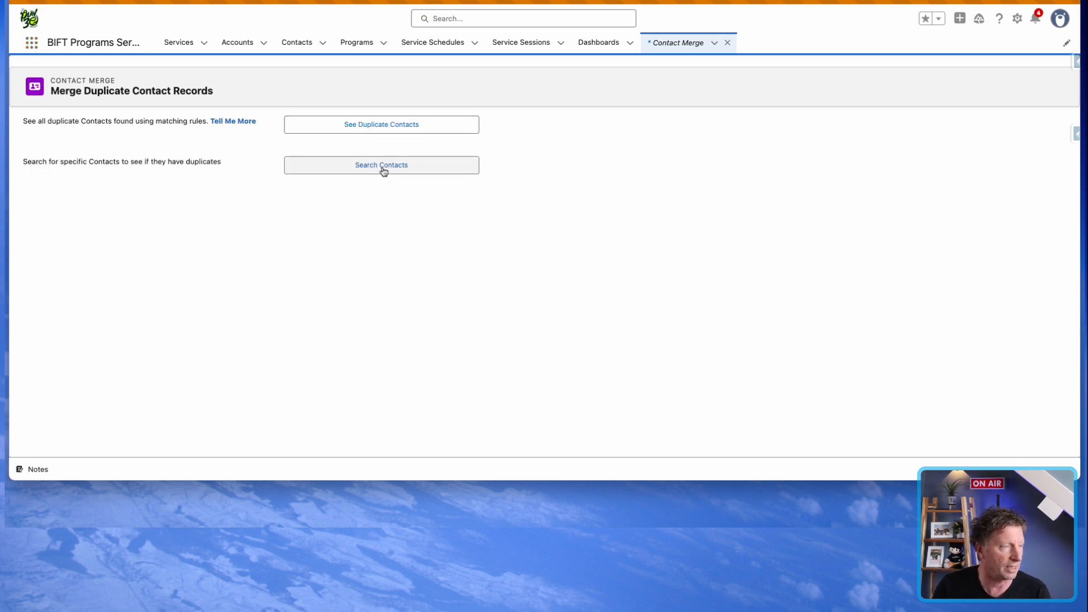
# Search for specific contacts to merge, using the surname shared by the duplicate contacts
pyautogui.click(383, 168)
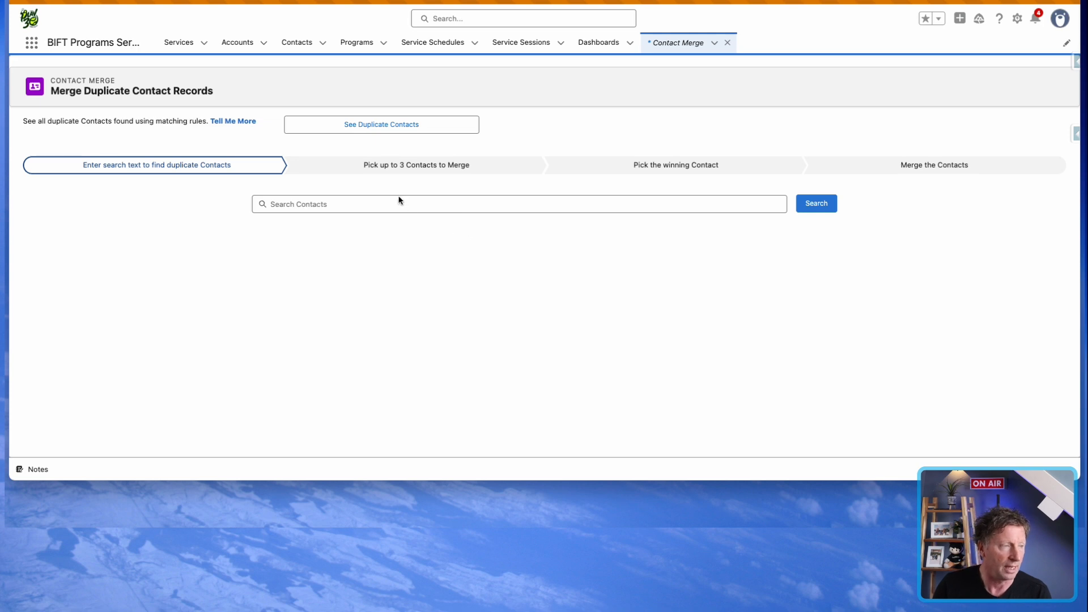
pyautogui.click(397, 205)
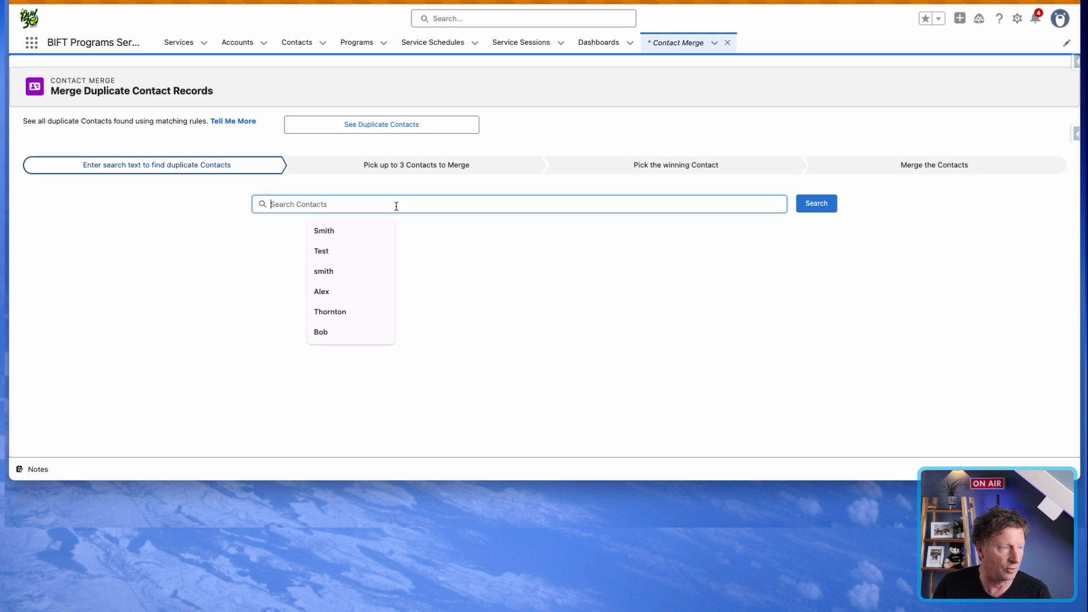
pyautogui.click(352, 228)
pyautogui.click(830, 209)
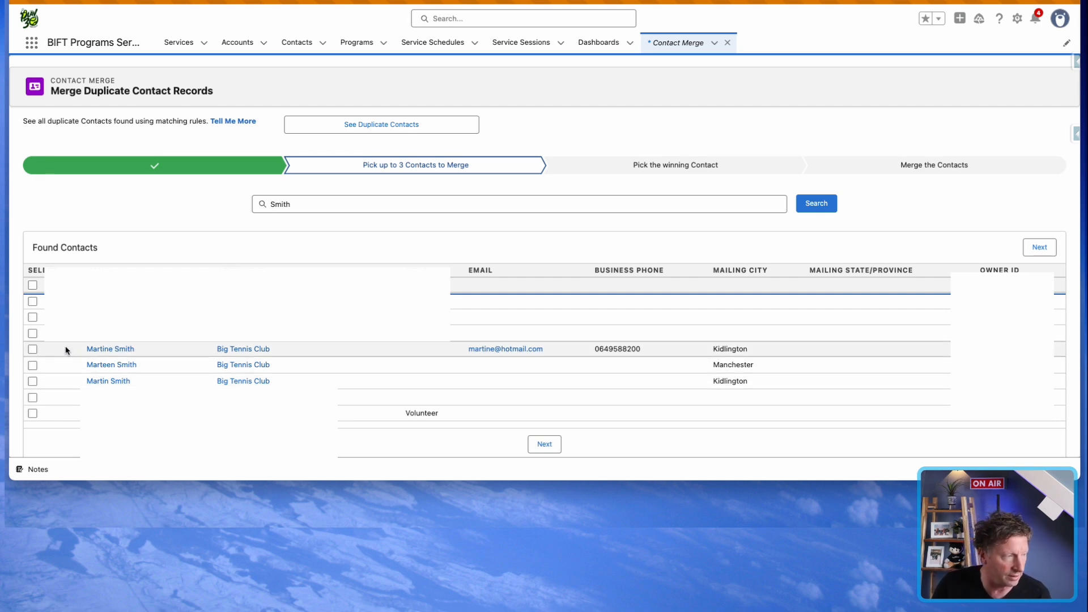
# Select the three found contacts belonging to Big Tennis Club as the records to merge
pyautogui.click(33, 349)
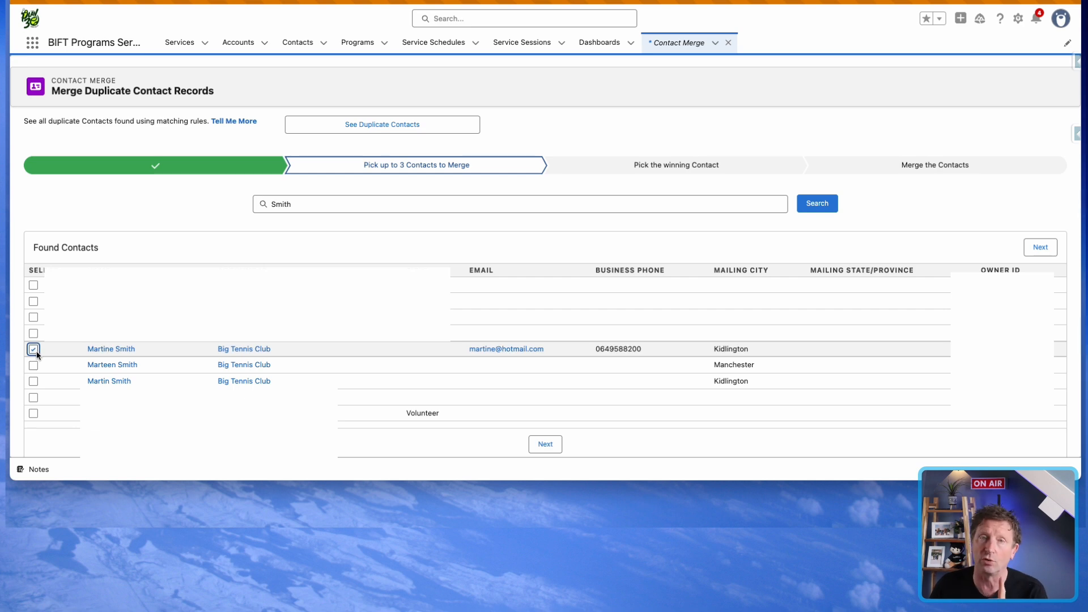
pyautogui.click(34, 366)
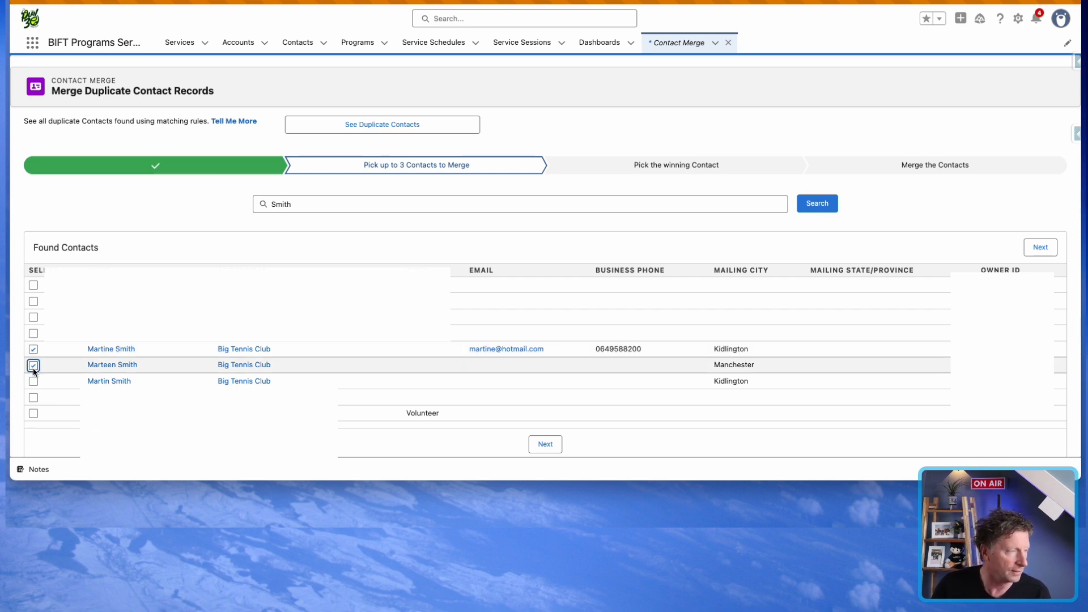
pyautogui.click(33, 382)
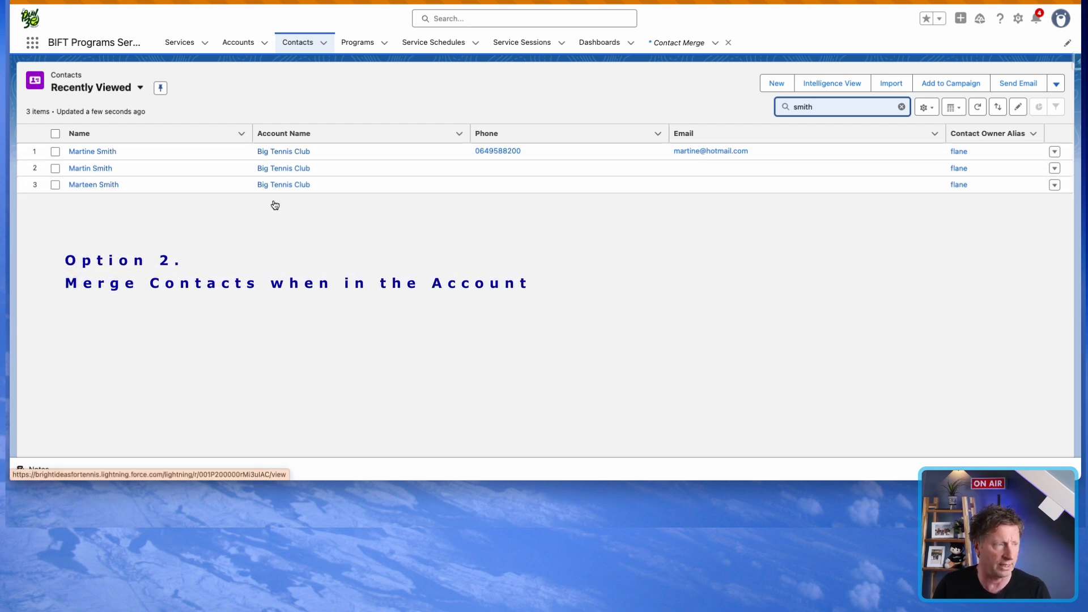
# Open the Big Tennis Club account, select all of its related contacts and start merging them
pyautogui.click(278, 153)
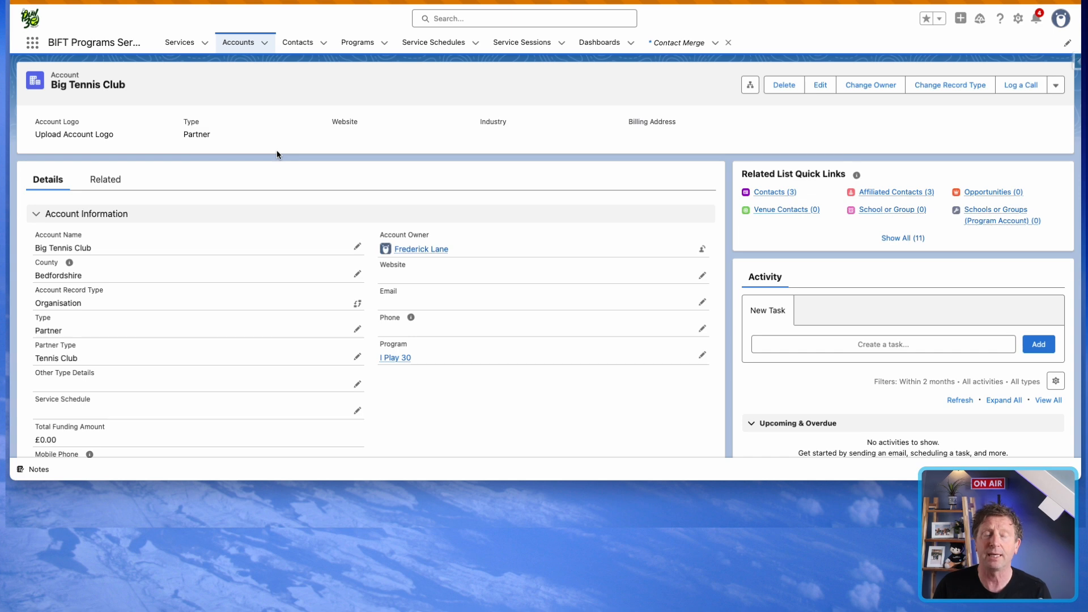
pyautogui.scroll(-6, 267, 246)
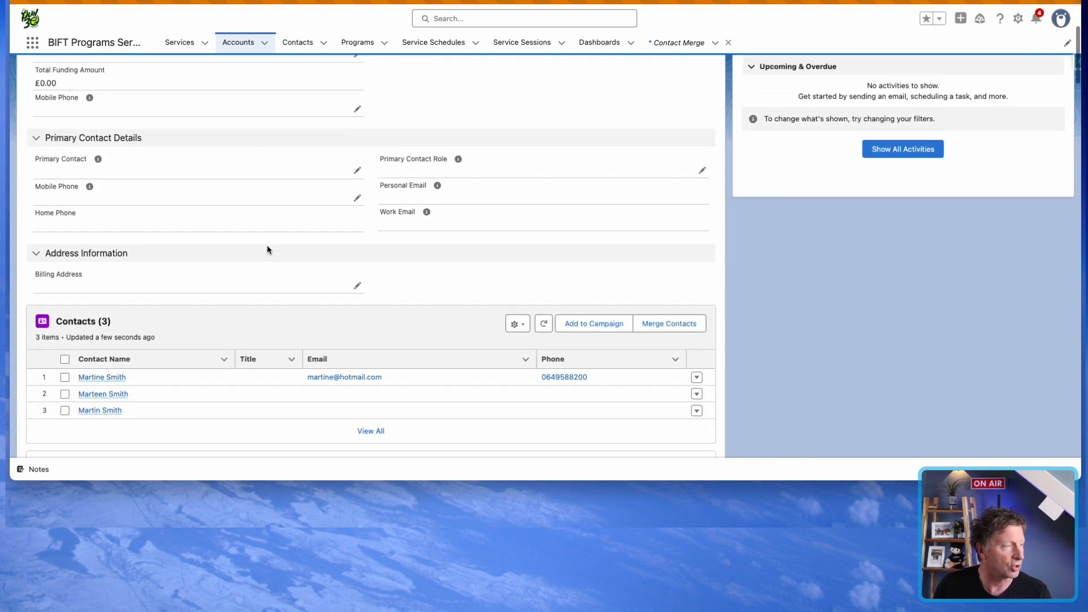
pyautogui.scroll(-3, 268, 250)
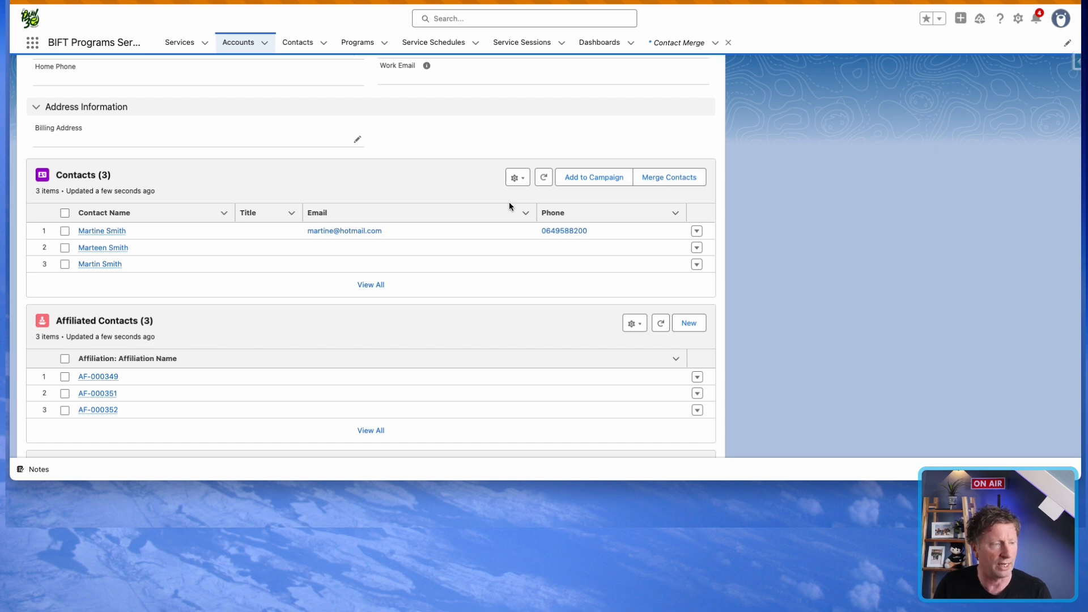
pyautogui.click(64, 214)
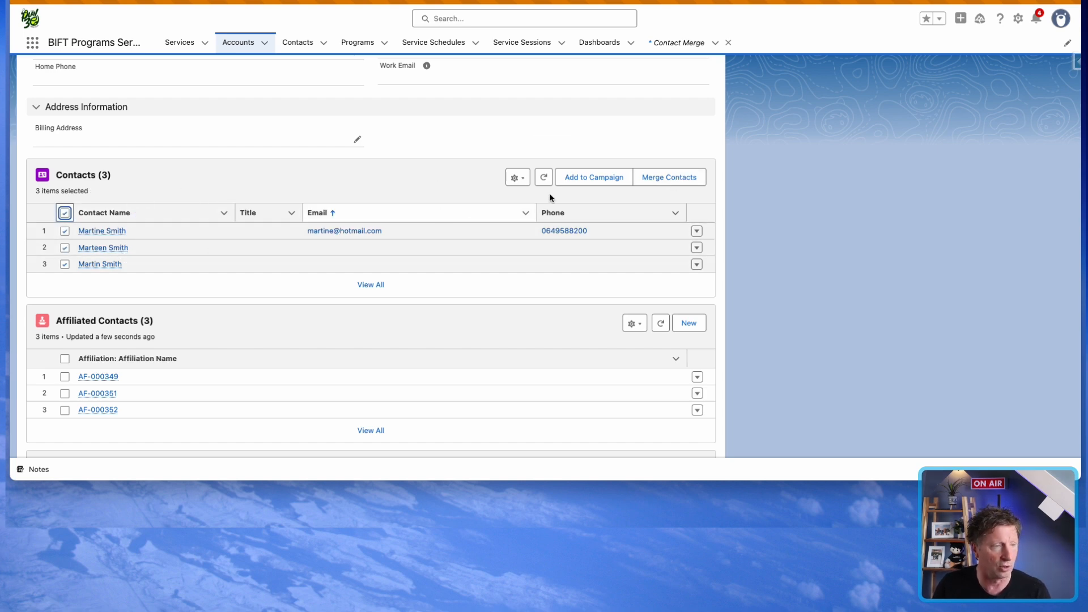
pyautogui.click(670, 178)
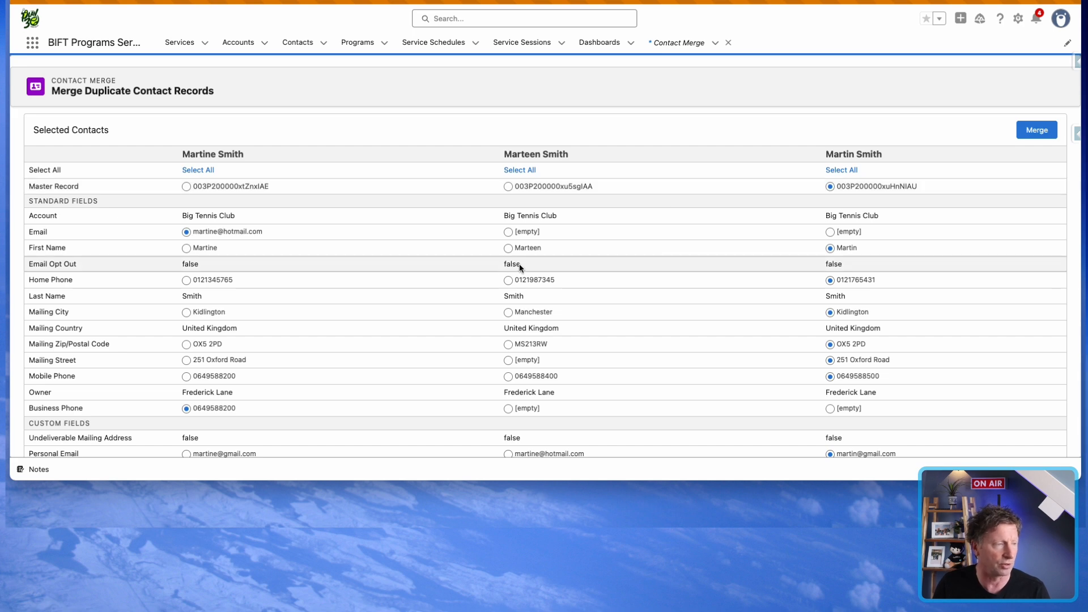
# Compare the three selected contacts' standard, custom and system field values on the merge page
pyautogui.scroll(-3, 465, 270)
pyautogui.scroll(3, 465, 270)
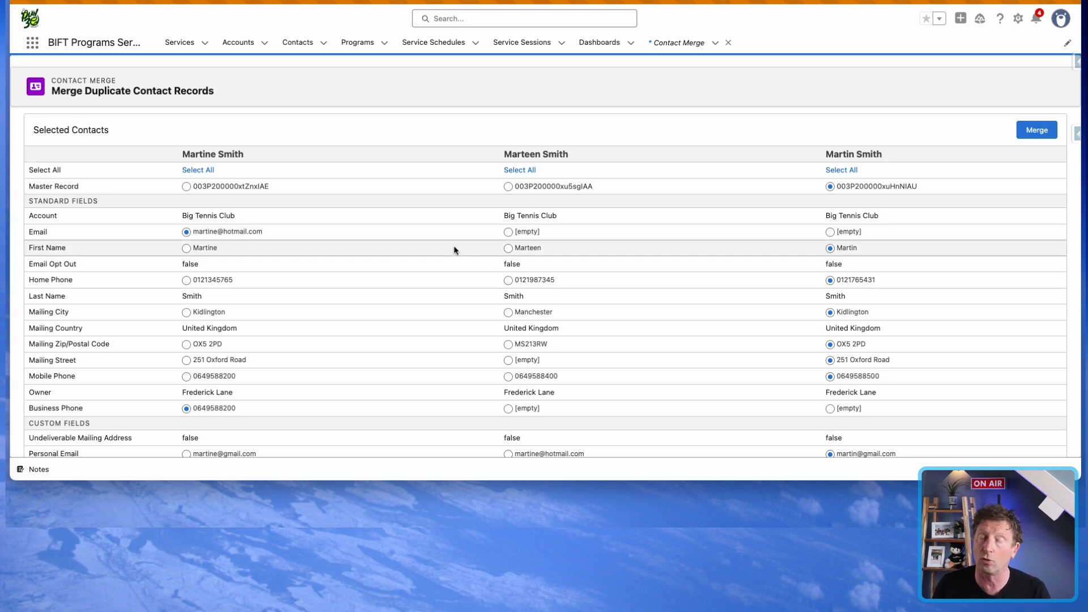
pyautogui.scroll(-15, 454, 250)
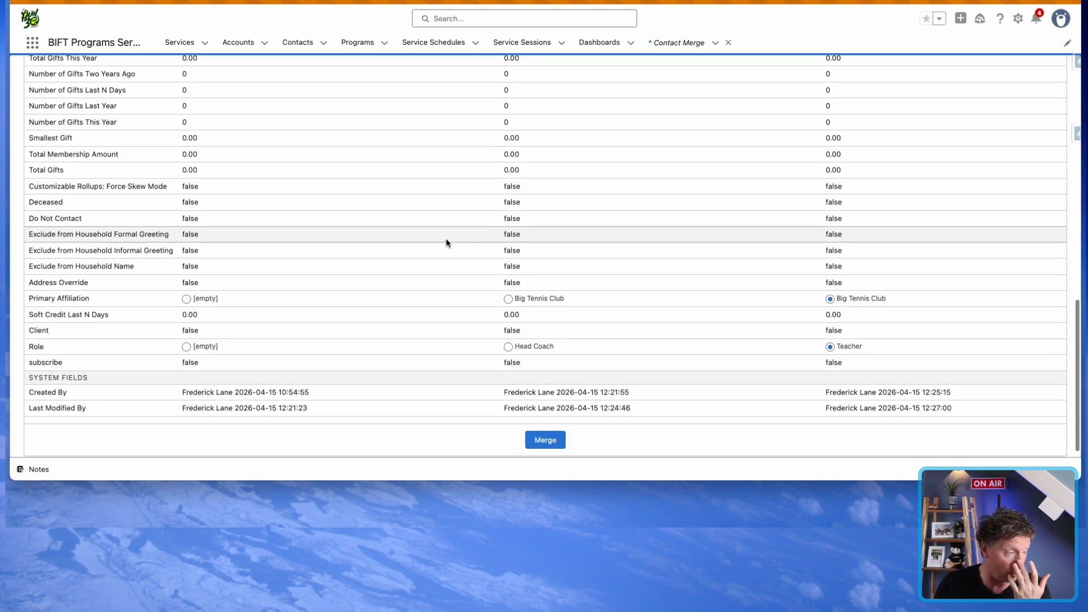
pyautogui.scroll(-1, 446, 242)
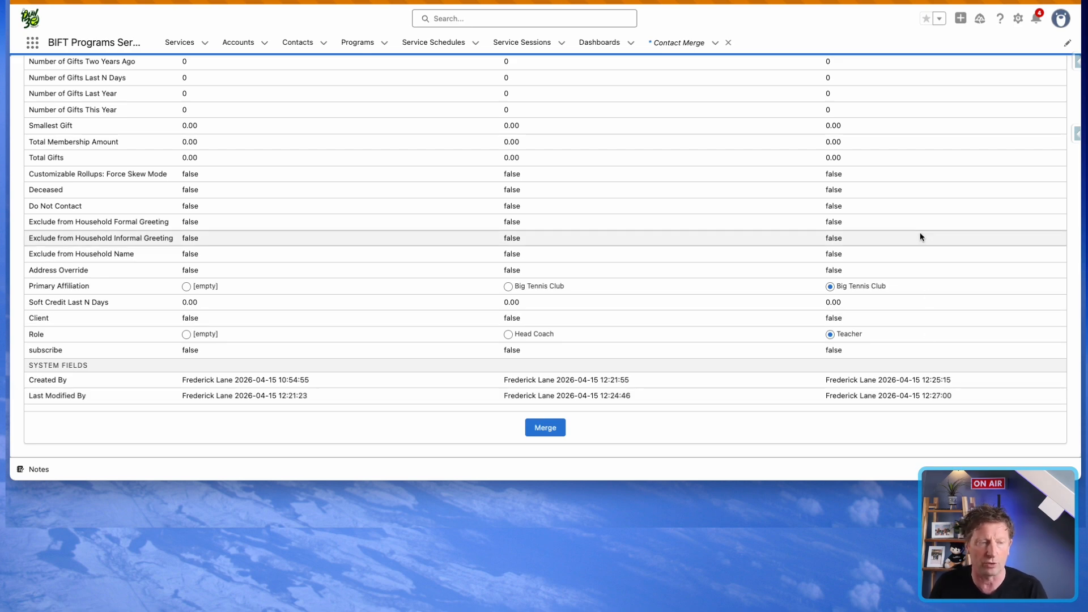
pyautogui.scroll(10, 921, 236)
pyautogui.scroll(2, 921, 238)
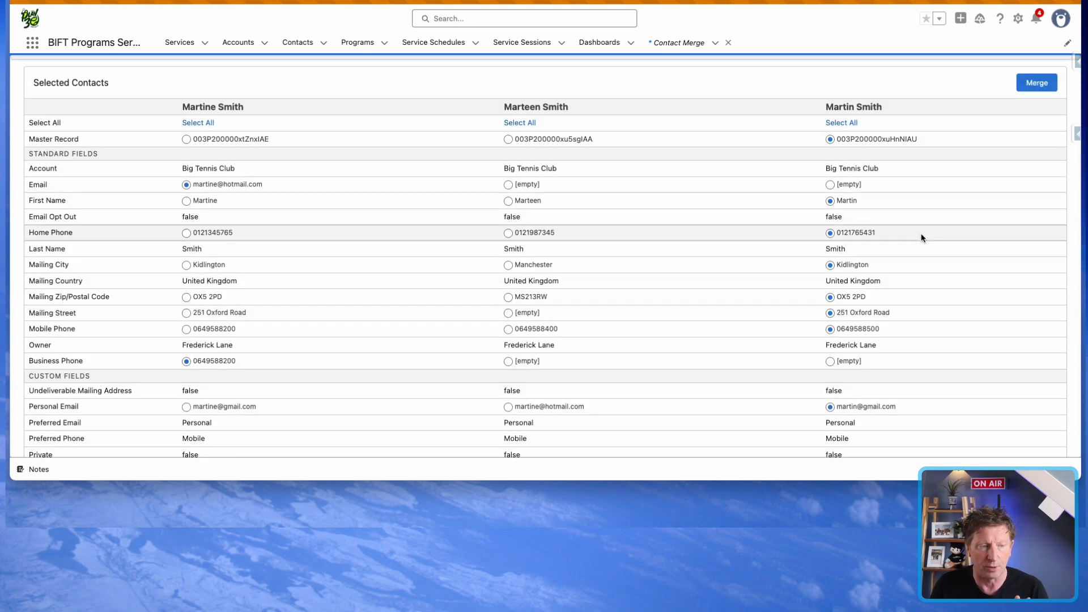
pyautogui.scroll(-2, 922, 237)
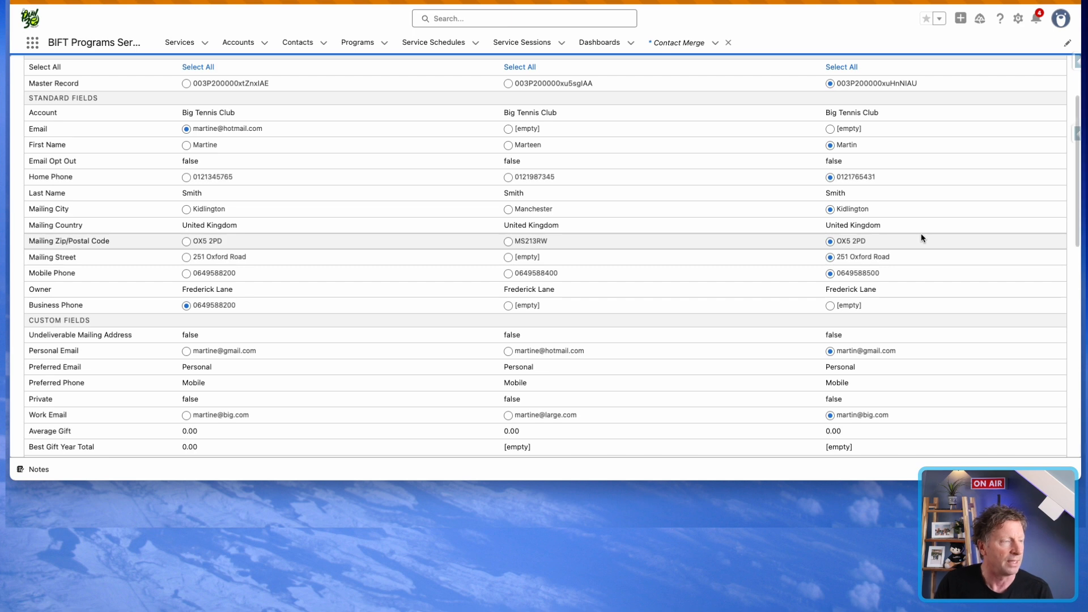
pyautogui.scroll(1, 921, 237)
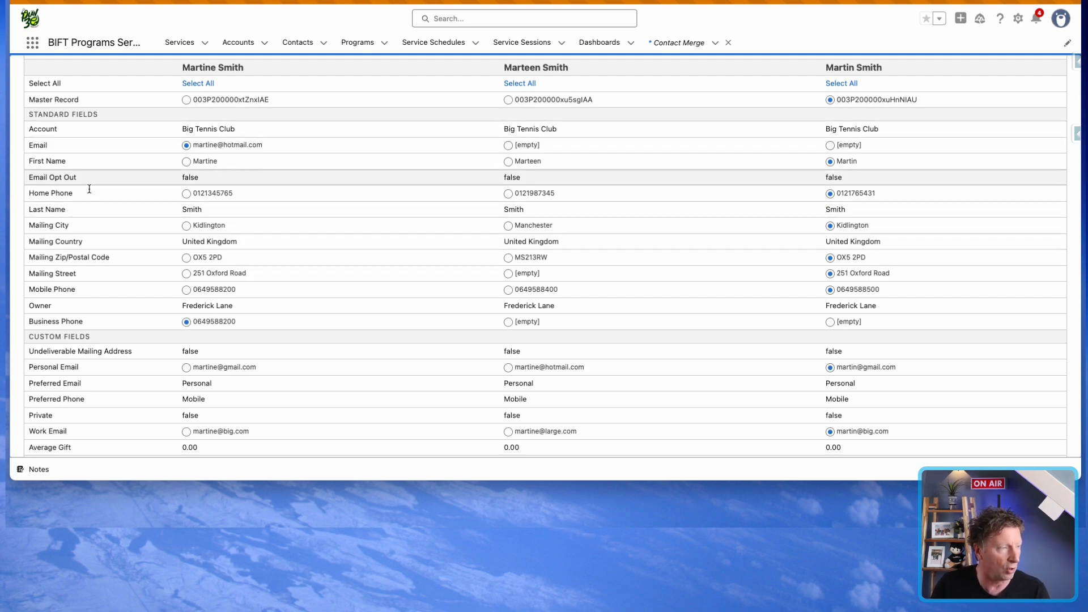
pyautogui.scroll(-5, 89, 189)
pyautogui.scroll(-4, 89, 189)
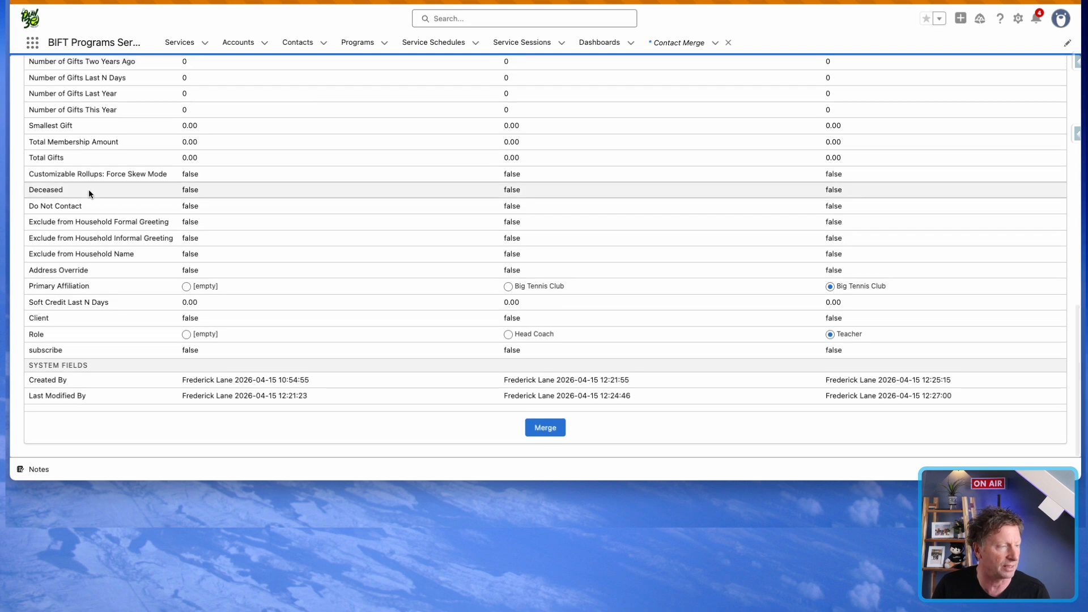
# Choose the first contact as the master record and keep its First Name value for the merge
pyautogui.scroll(8, 89, 189)
pyautogui.scroll(3, 89, 194)
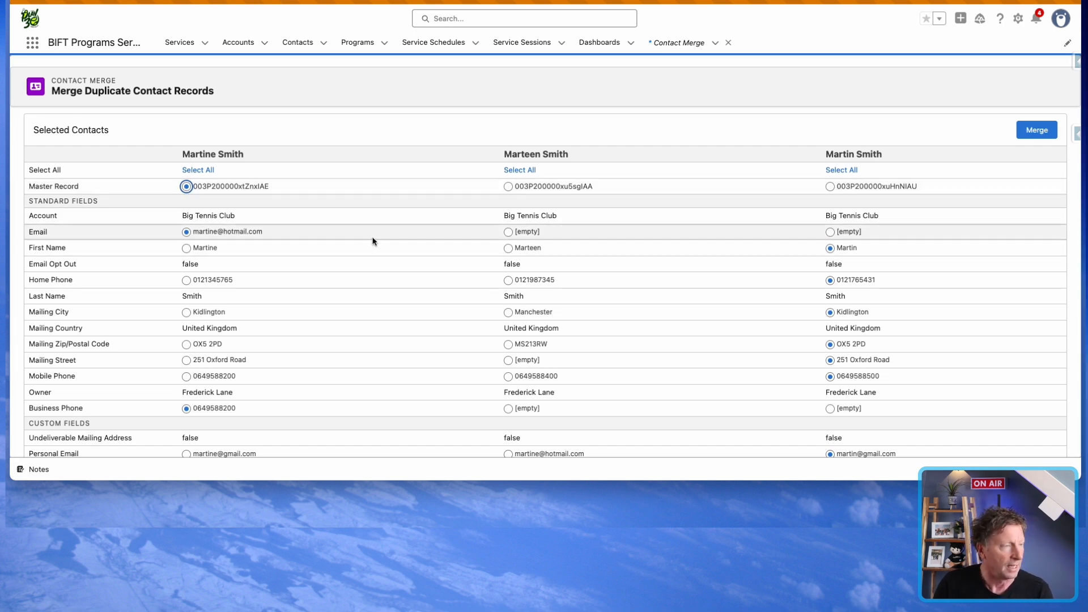
pyautogui.scroll(-2, 382, 306)
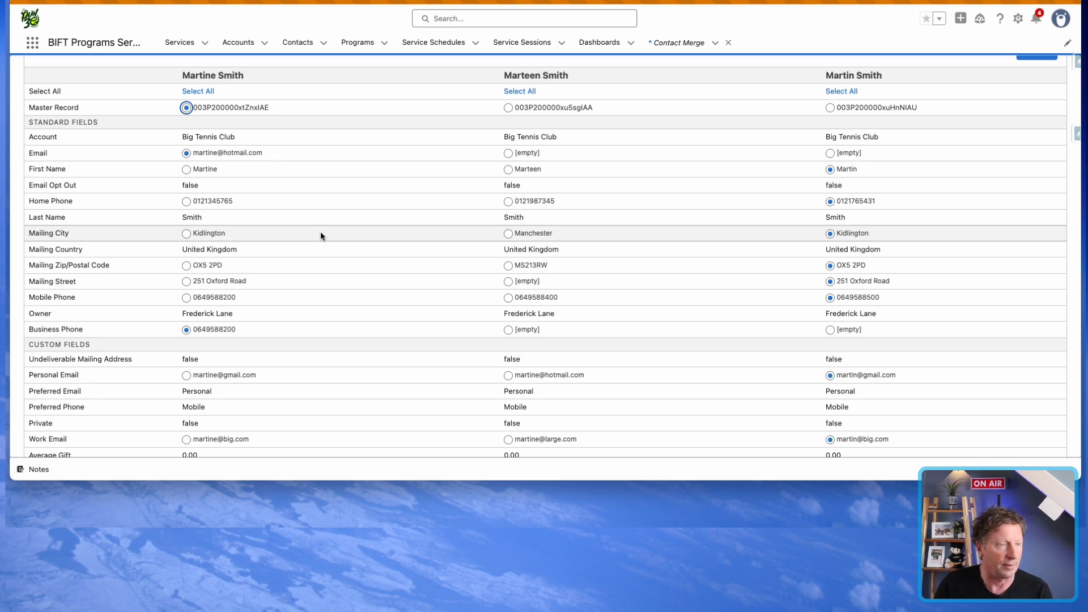
pyautogui.click(187, 169)
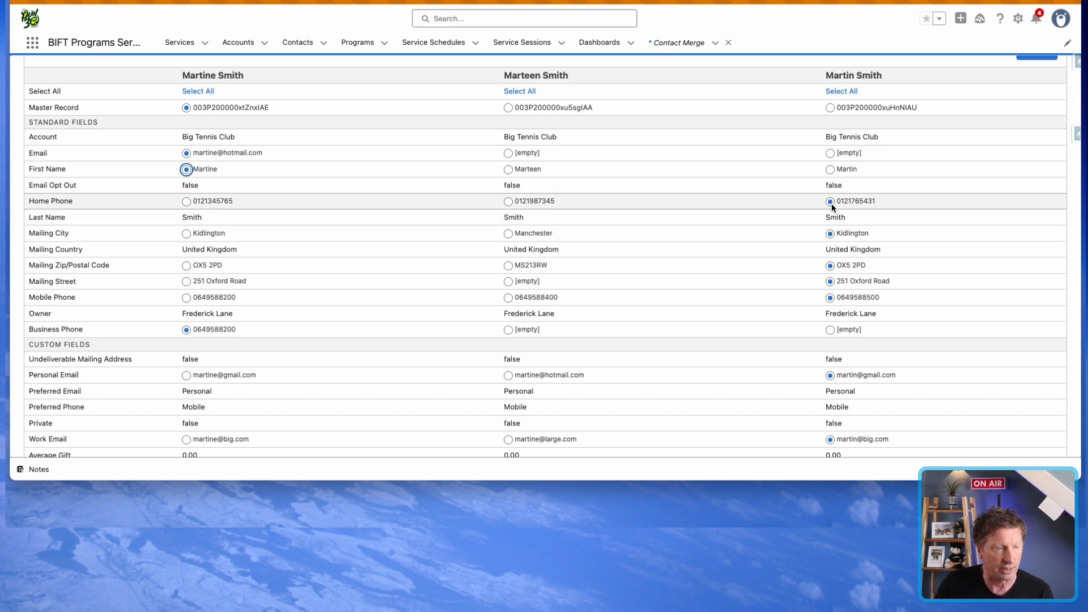
# Review the remaining field selections for the merge, from Home Phone down to the system fields
pyautogui.scroll(-2, 726, 233)
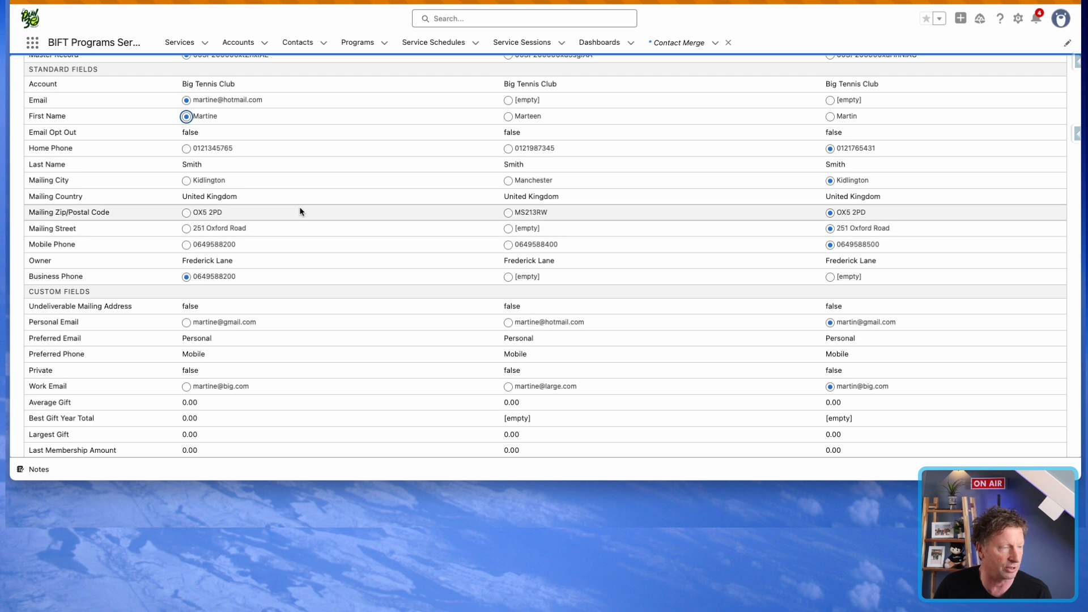
pyautogui.scroll(-3, 299, 214)
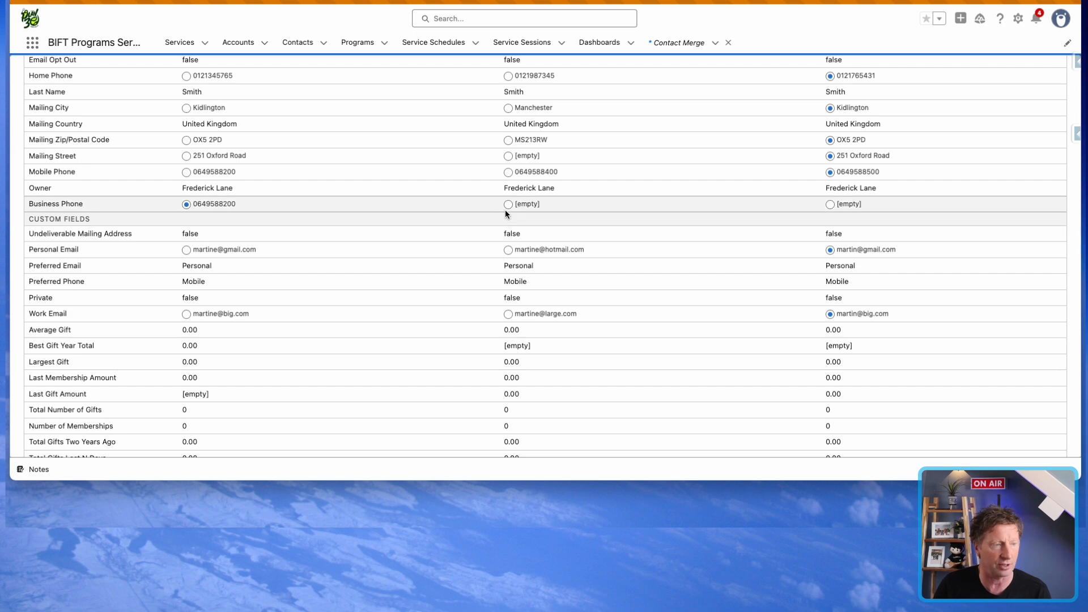
pyautogui.scroll(-12, 588, 224)
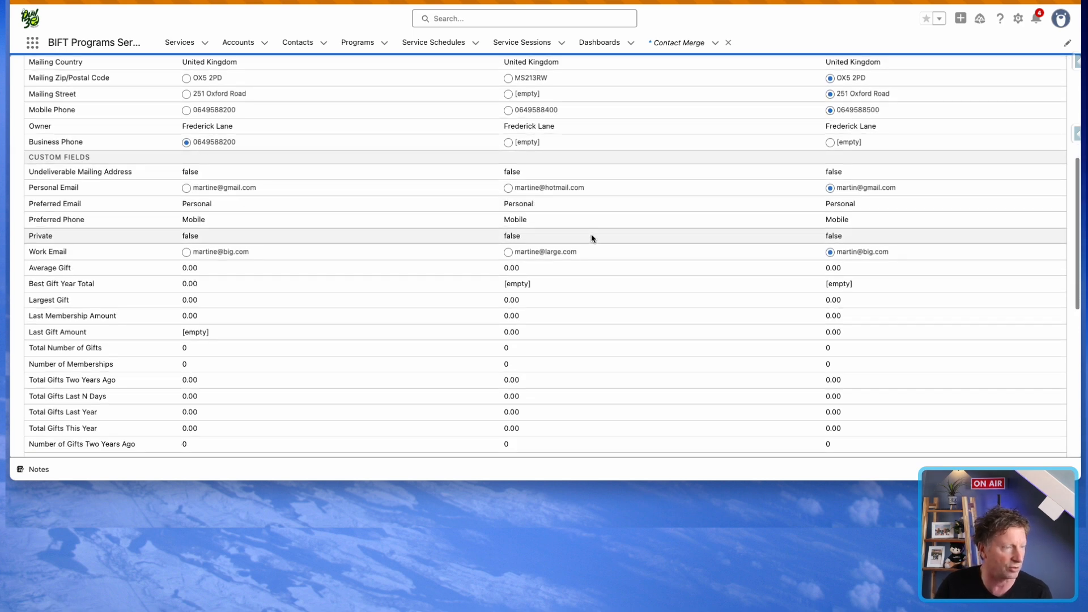
pyautogui.scroll(7, 592, 241)
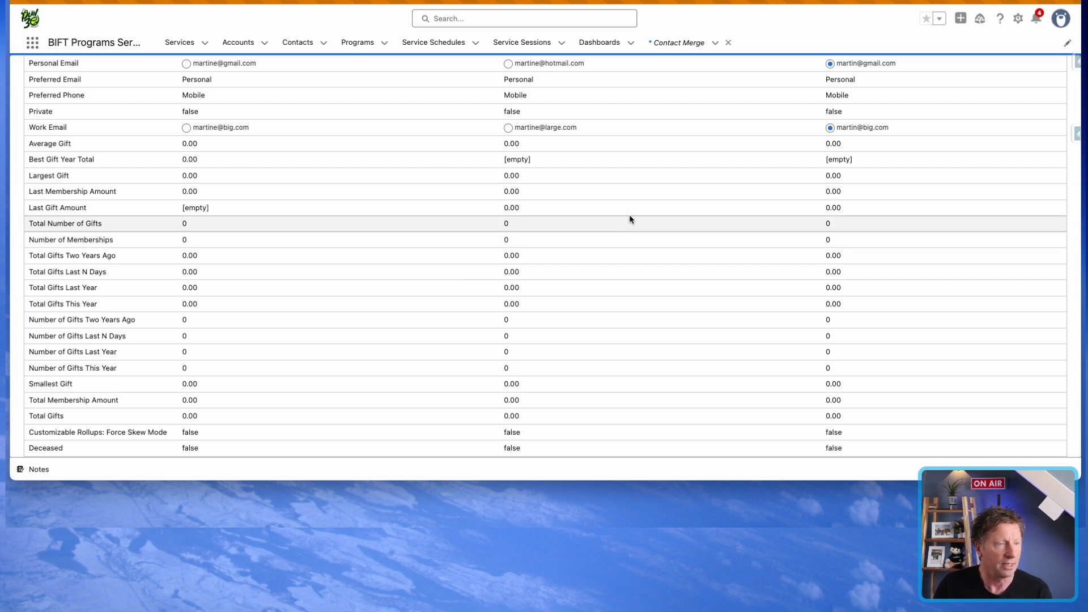
pyautogui.scroll(-7, 629, 218)
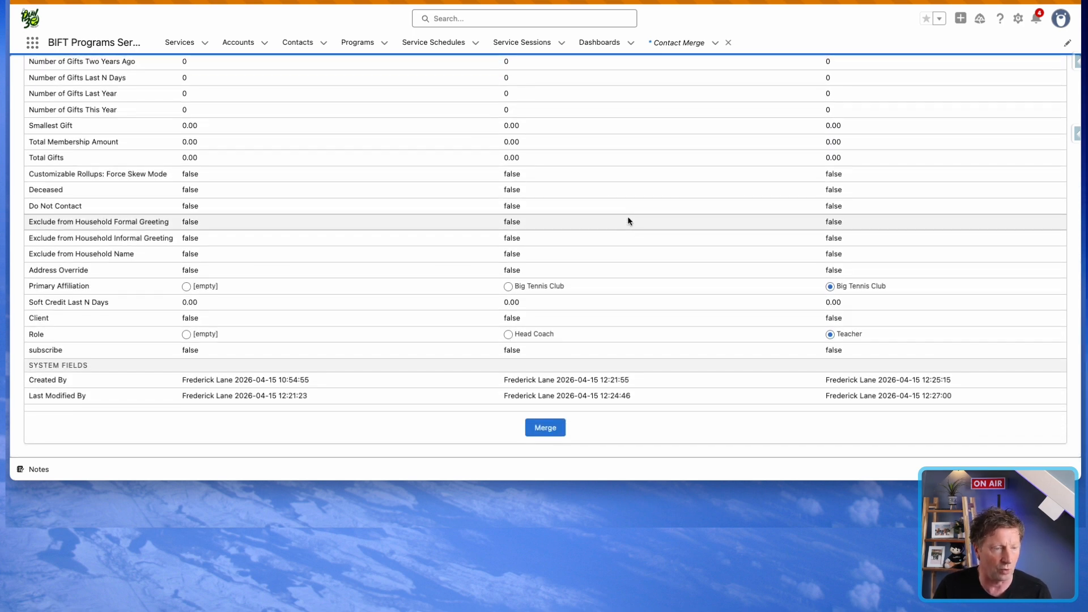
# Keep the first contact's Work Email and the second contact's Head Coach role for the merged record
pyautogui.scroll(10, 628, 220)
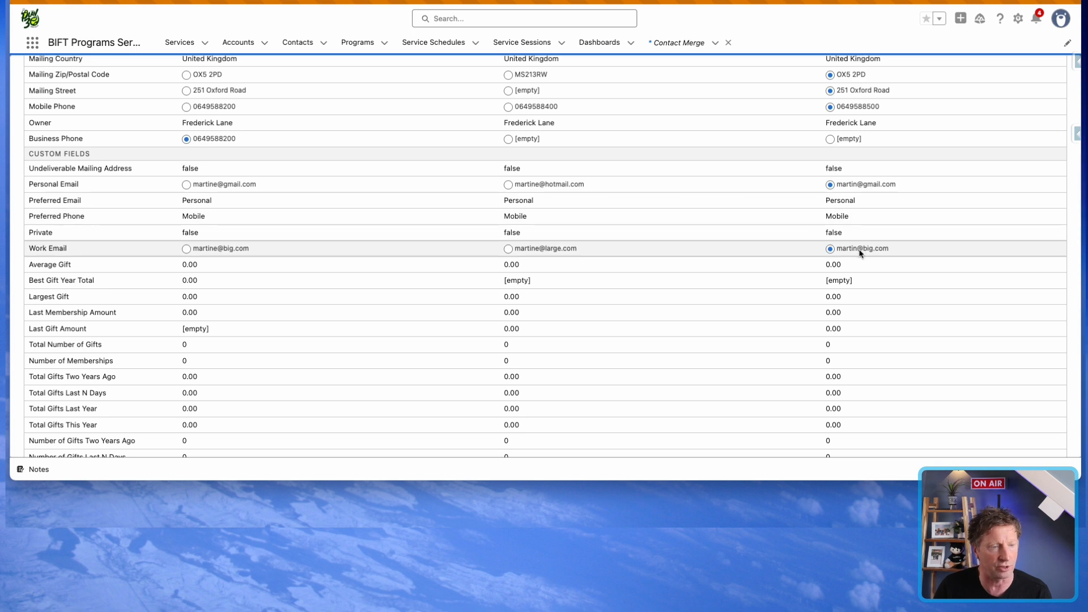
pyautogui.click(185, 249)
pyautogui.scroll(-3, 287, 308)
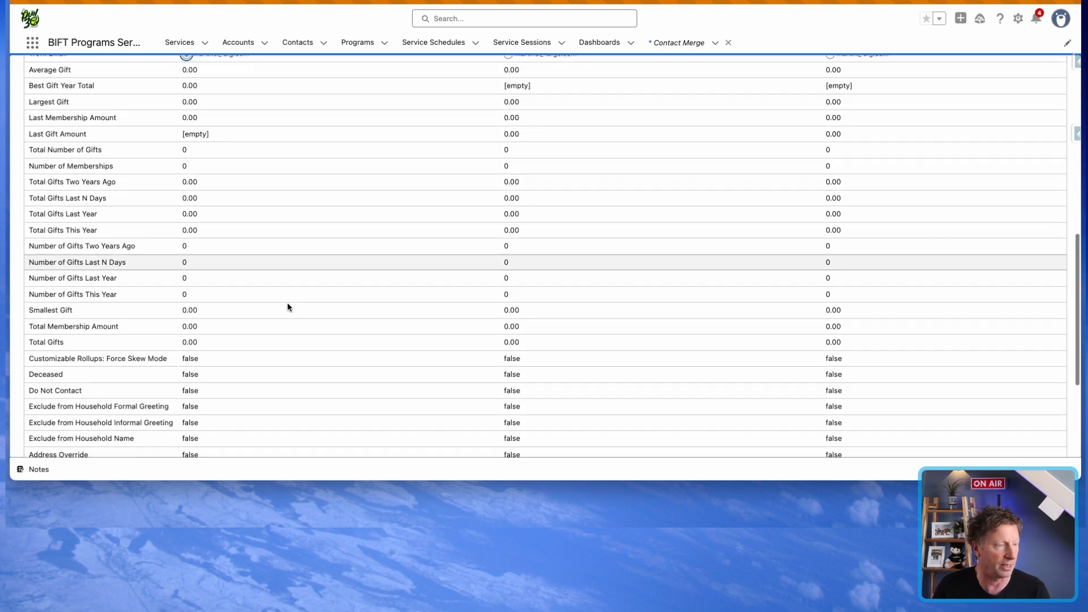
pyautogui.scroll(-3, 288, 308)
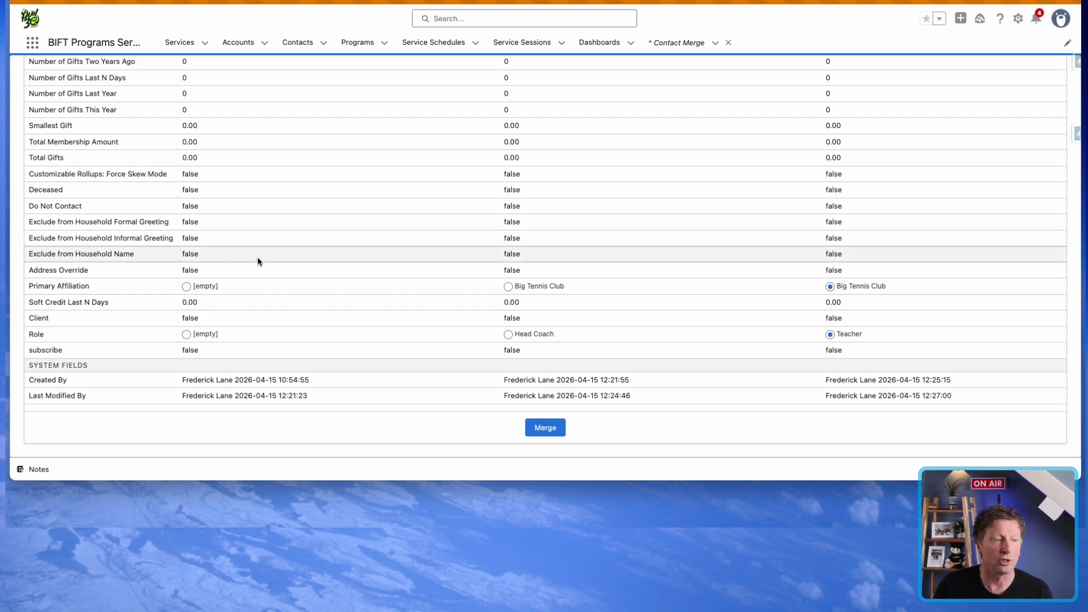
pyautogui.click(508, 335)
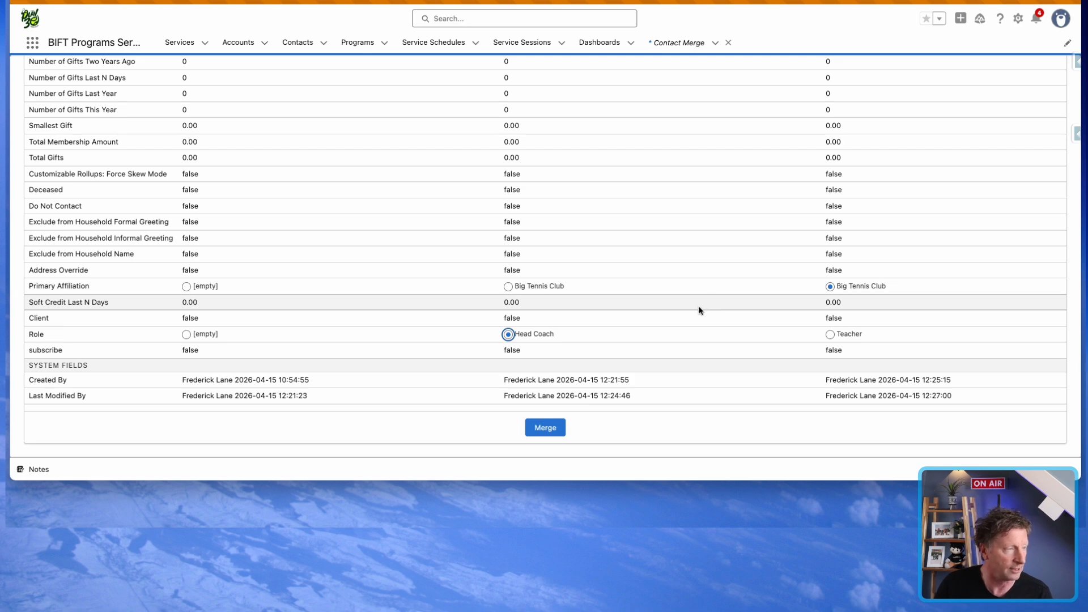
# Recheck the chosen field values, then merge the three contacts into the master record and confirm the merge
pyautogui.scroll(20, 699, 310)
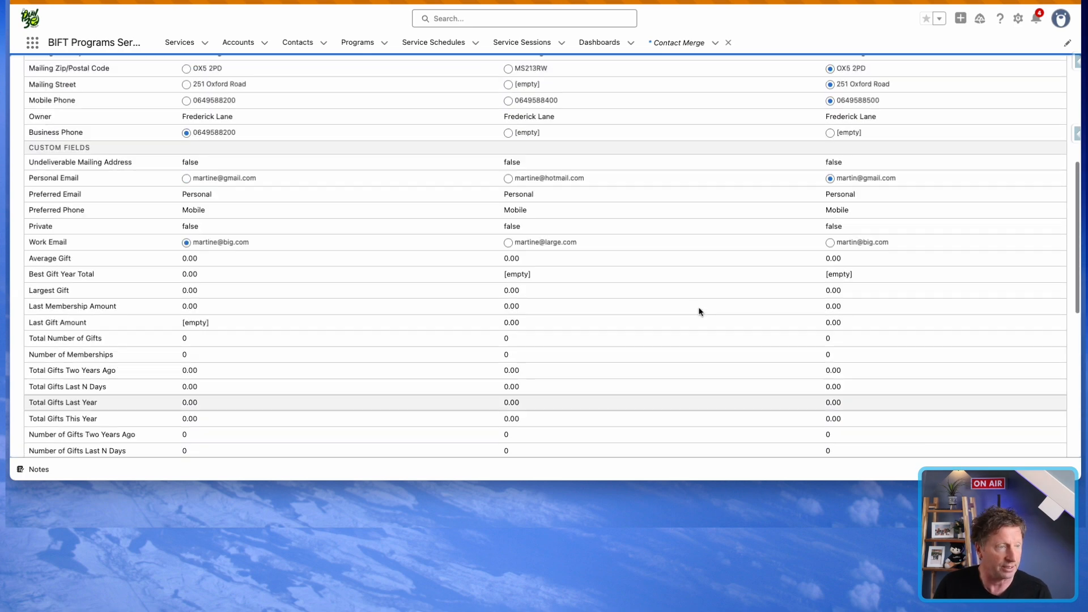
pyautogui.scroll(1, 699, 311)
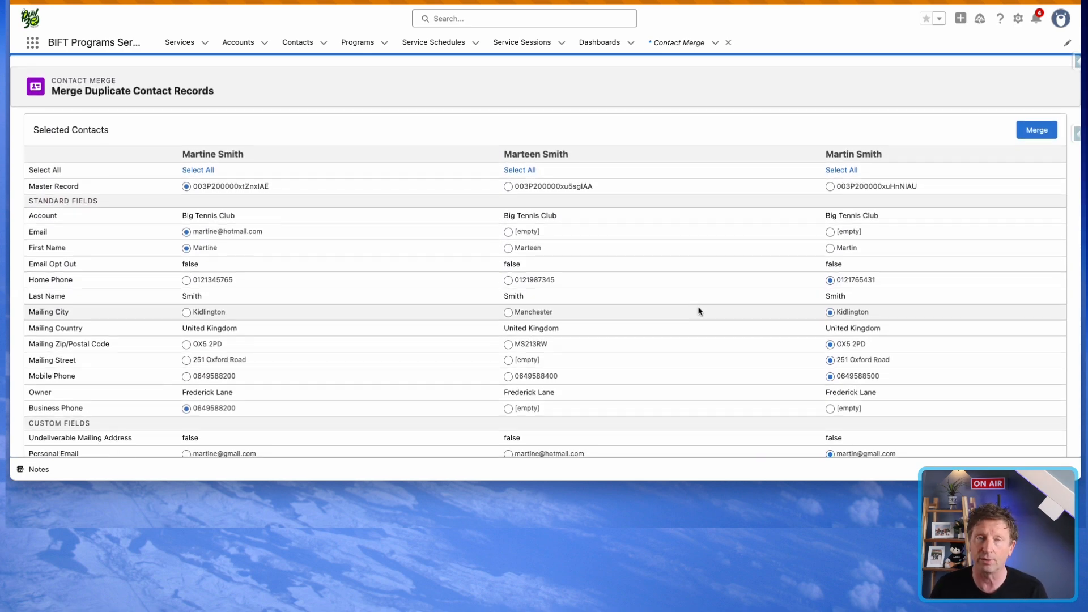
pyautogui.scroll(-20, 700, 310)
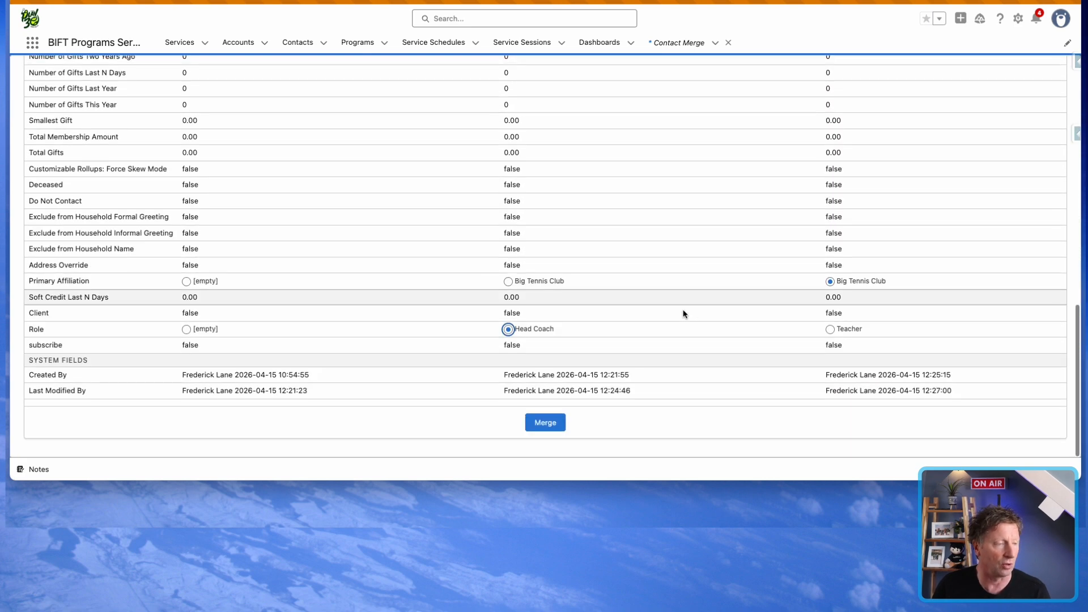
pyautogui.click(554, 432)
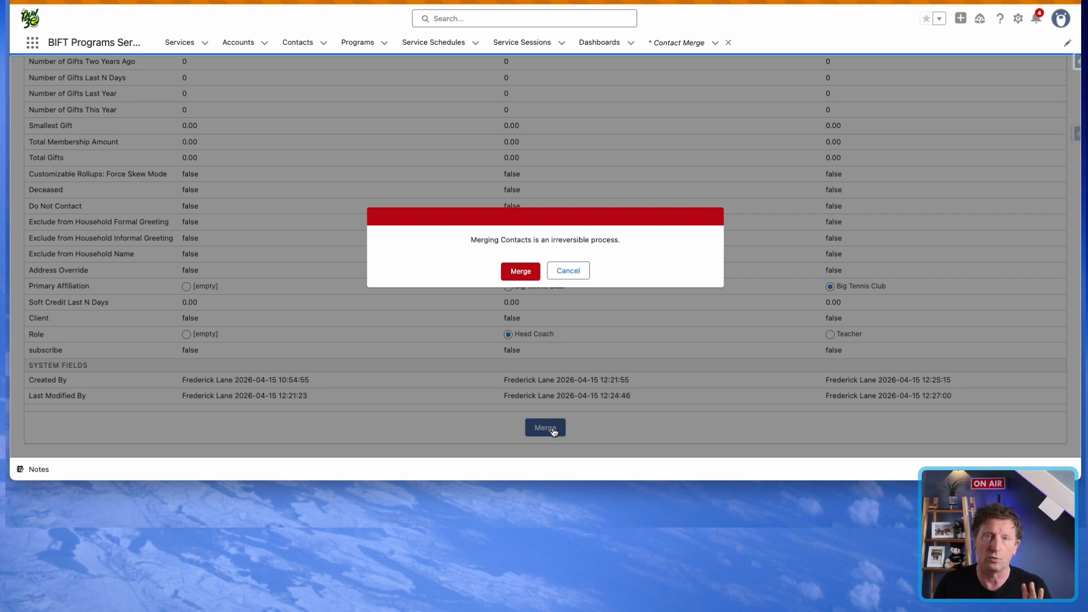
pyautogui.click(520, 272)
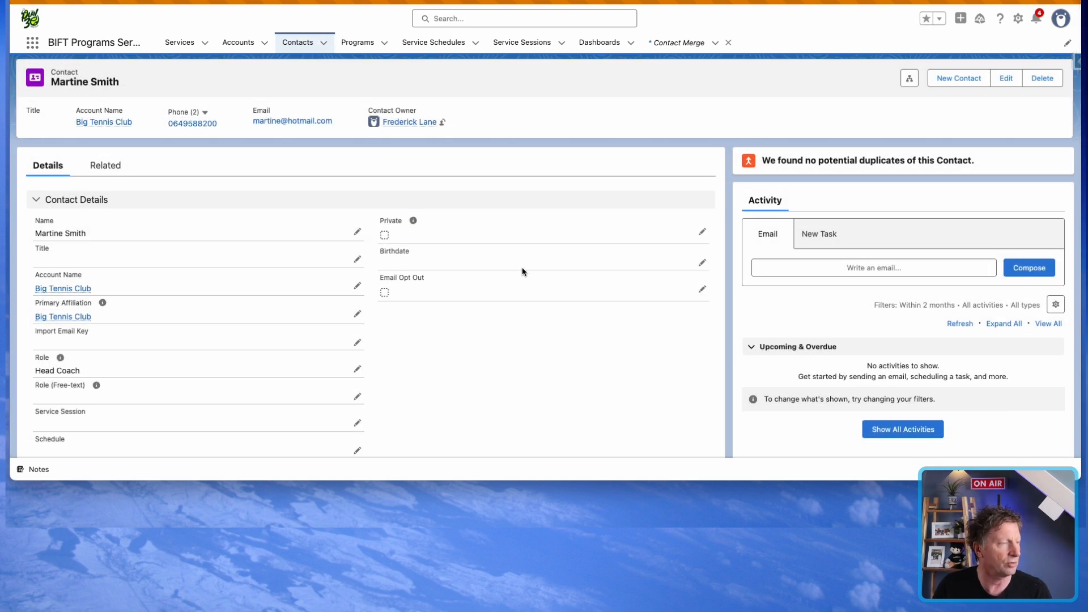
# Examine the merged contact's details, including its phone, email, address, donation and soft credit fields
pyautogui.scroll(-6, 523, 271)
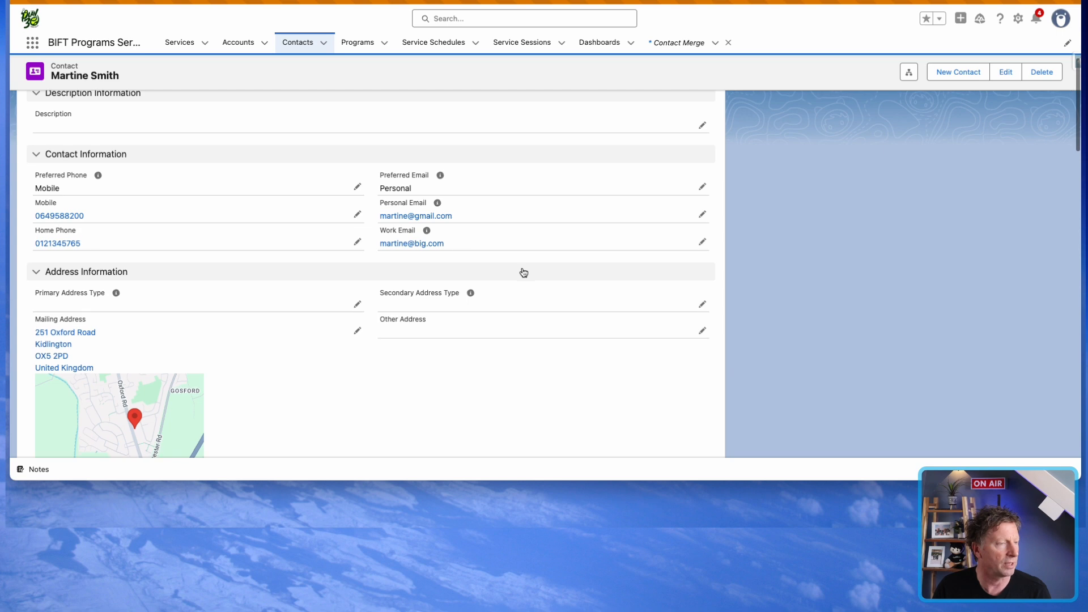
pyautogui.scroll(1, 510, 270)
pyautogui.scroll(-2, 320, 257)
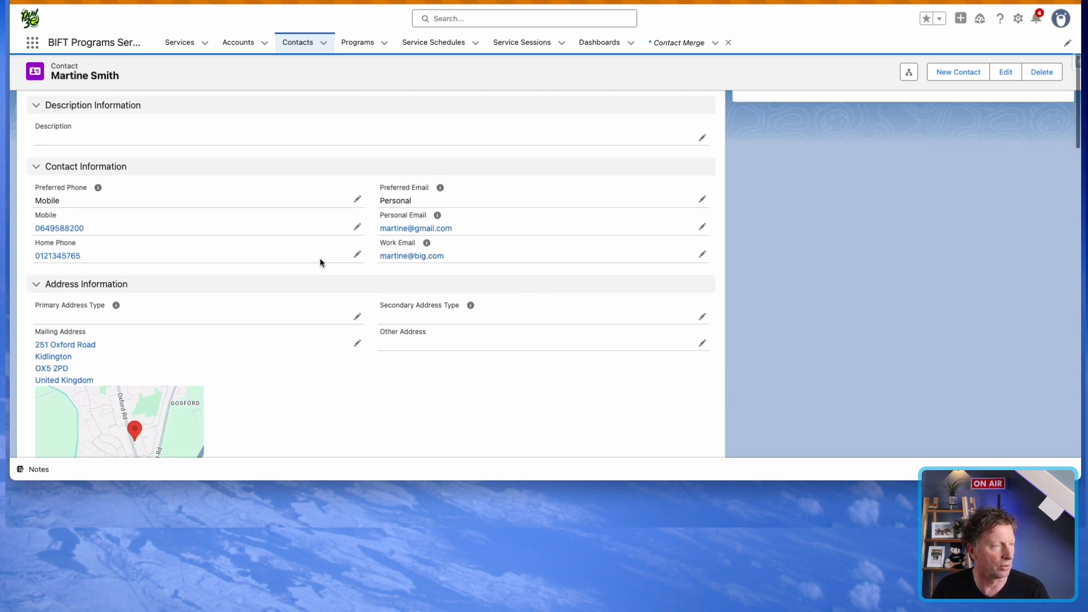
pyautogui.scroll(-2, 552, 244)
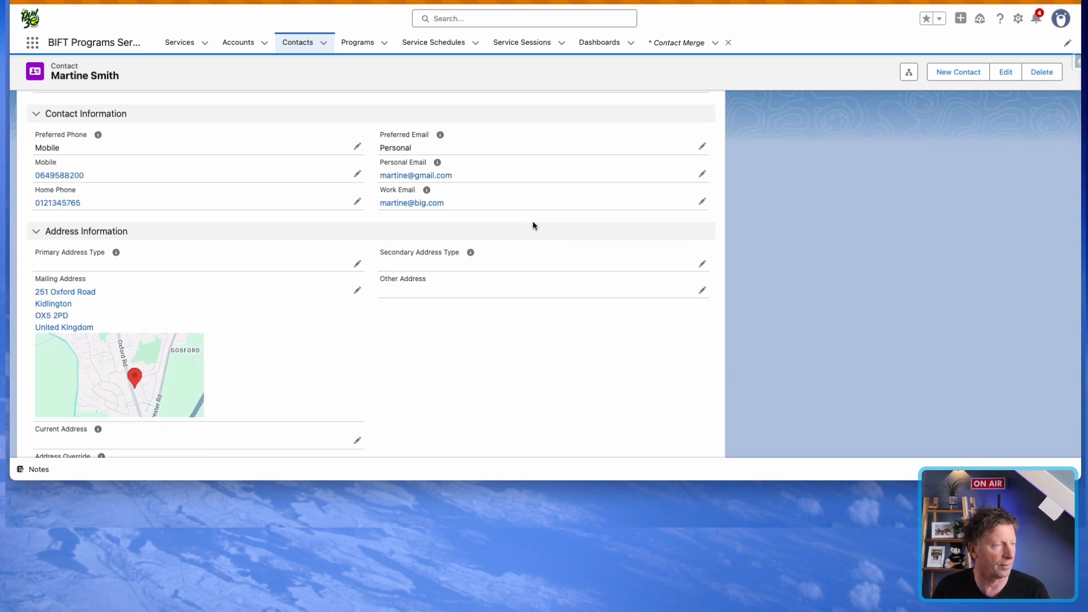
pyautogui.scroll(-3, 534, 230)
pyautogui.scroll(-3, 534, 228)
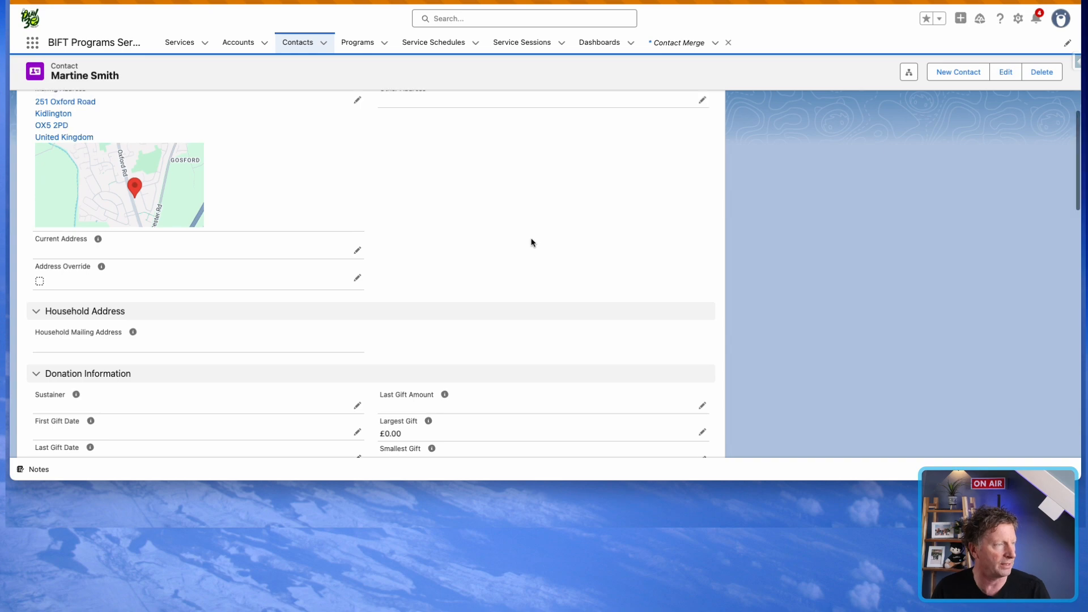
pyautogui.scroll(-3, 532, 241)
pyautogui.scroll(-10, 531, 242)
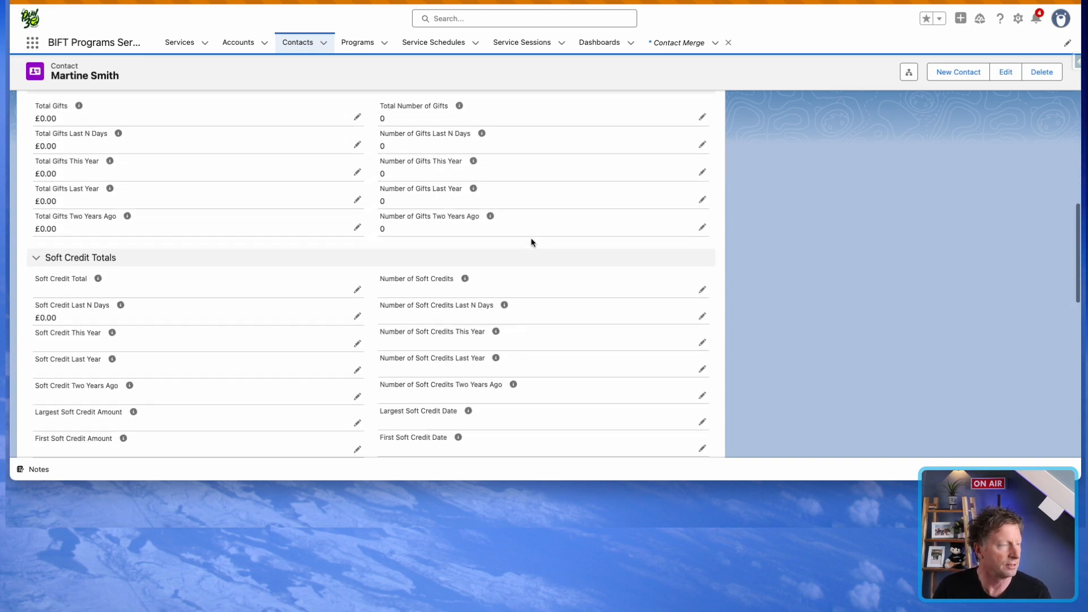
pyautogui.scroll(15, 533, 243)
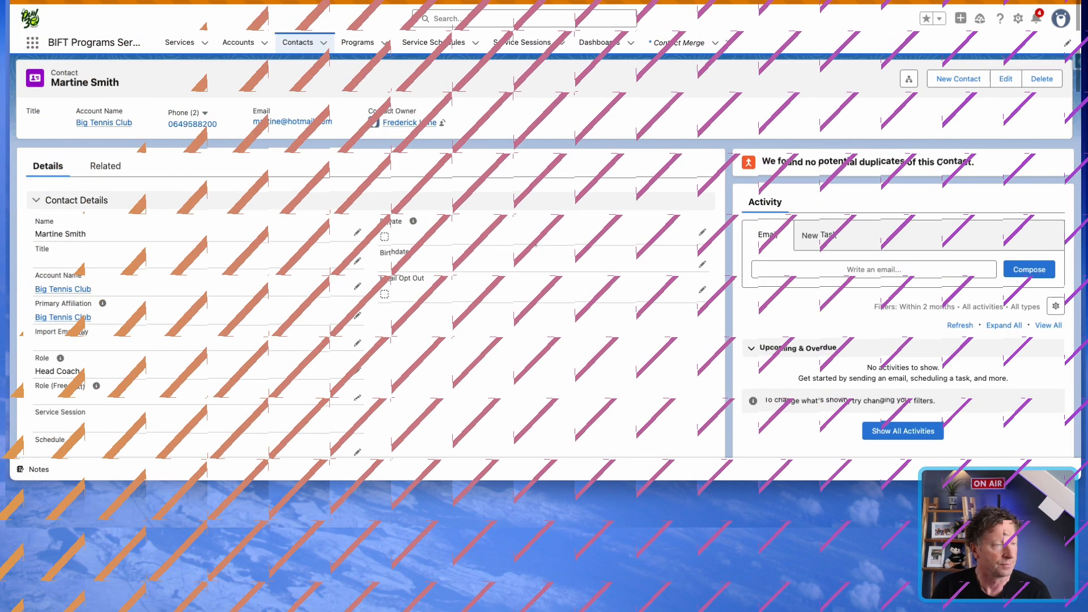